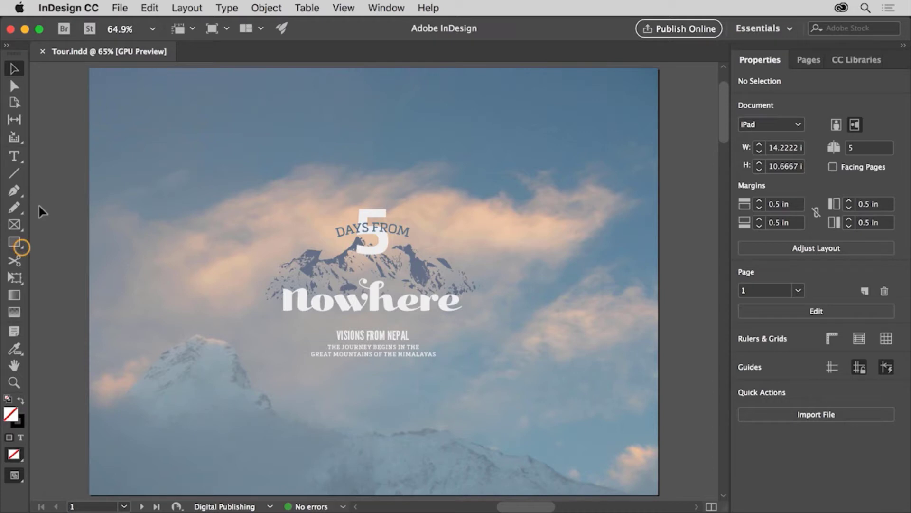
Step: Try the Ellipse tool, then return to the Selection tool and select the mountain photo
left_click(15, 243)
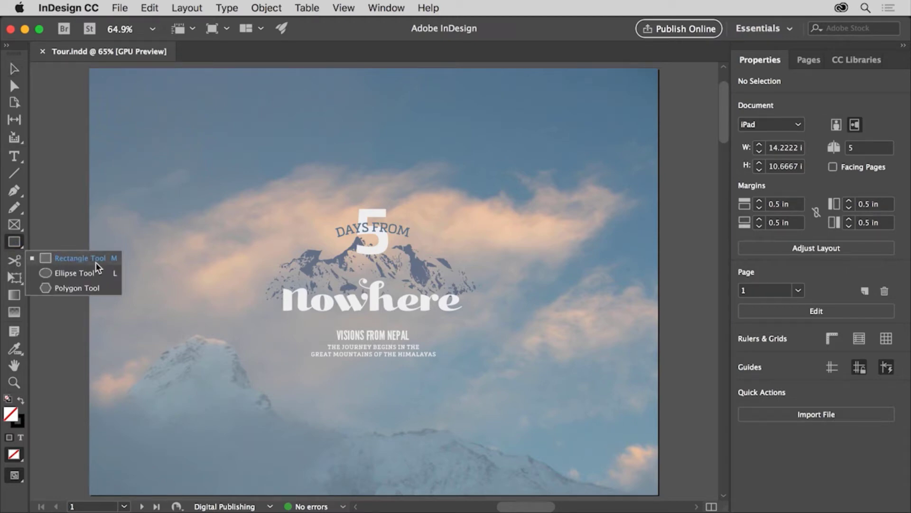
left_click(104, 273)
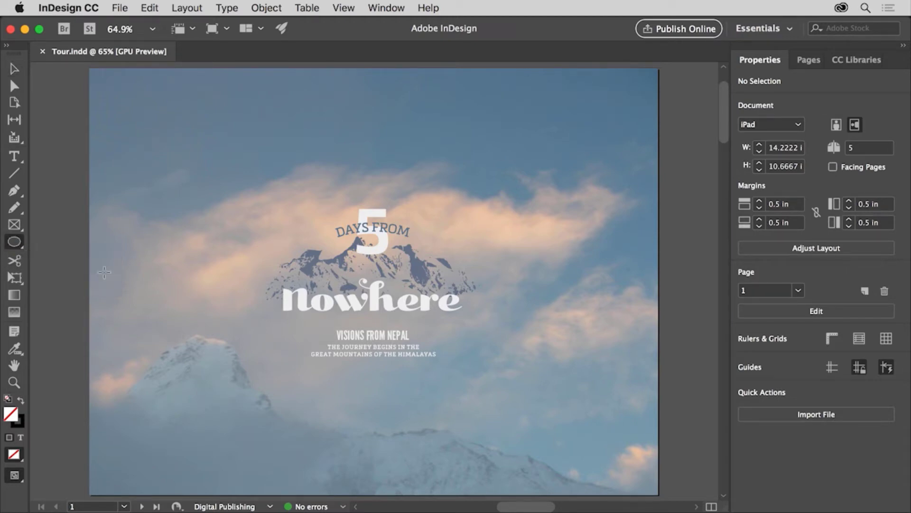
left_click(18, 70)
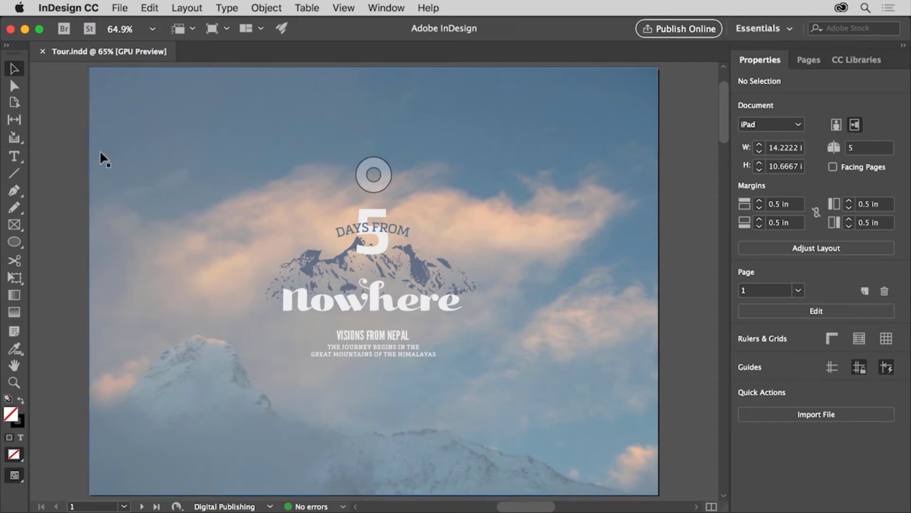
left_click(176, 167)
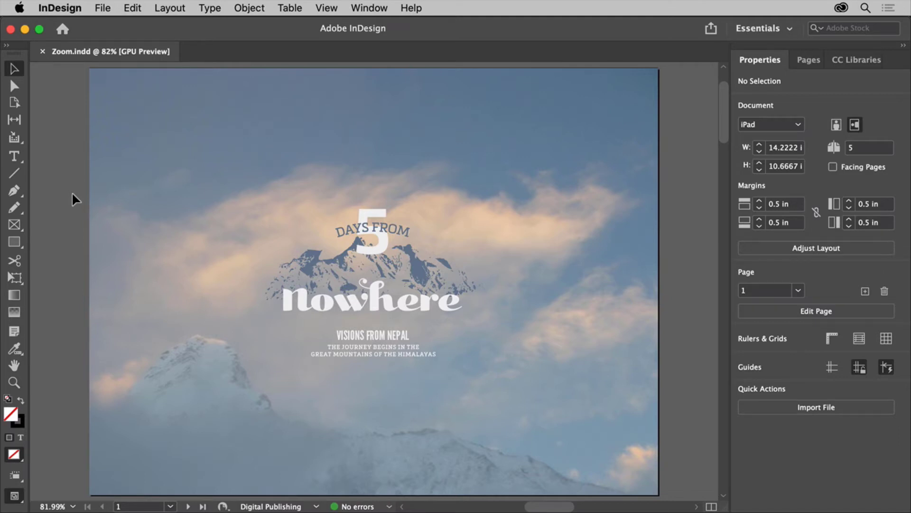
left_click(322, 10)
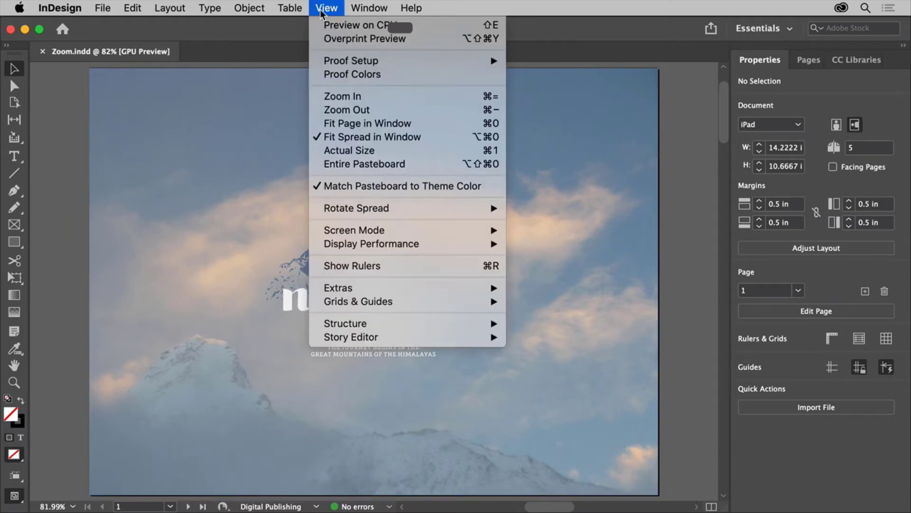
left_click(426, 125)
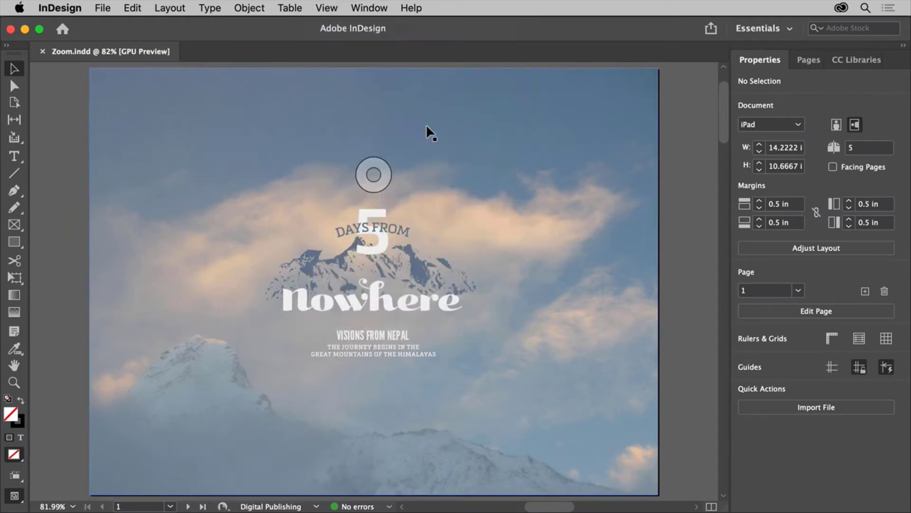
left_click(340, 10)
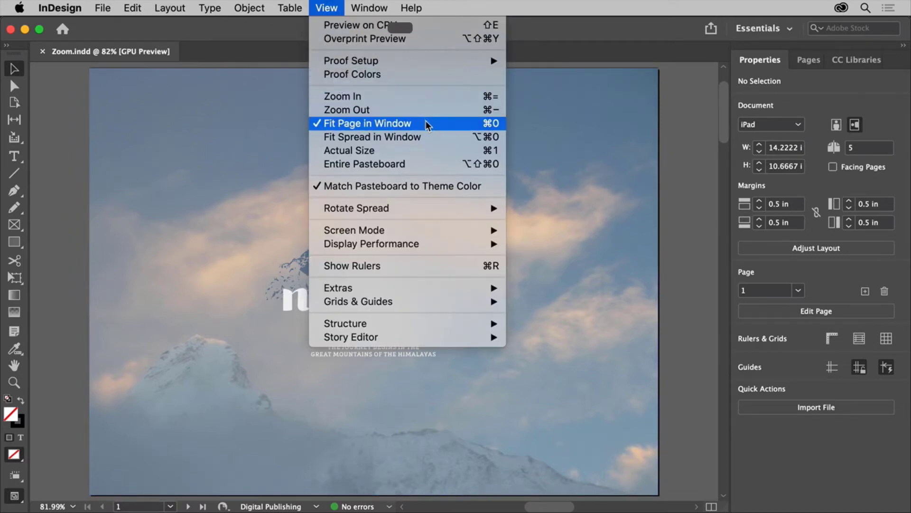
left_click(431, 150)
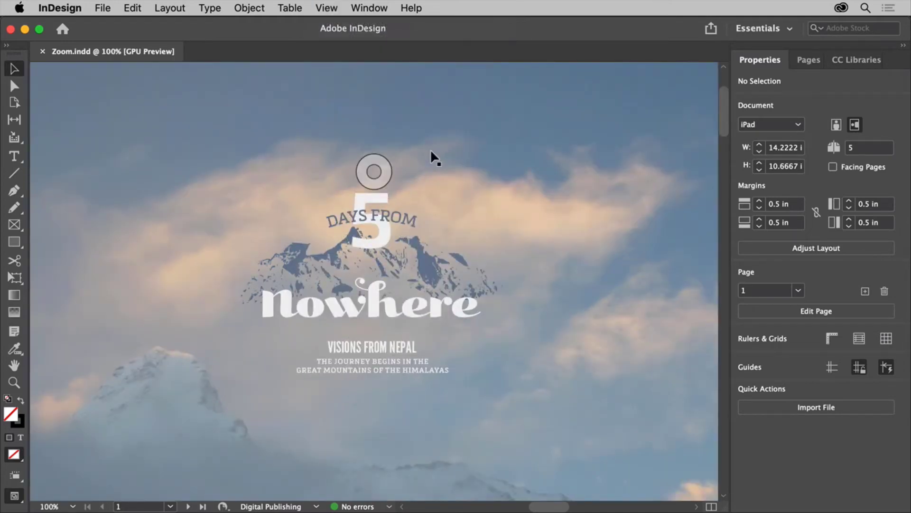
left_click(327, 8)
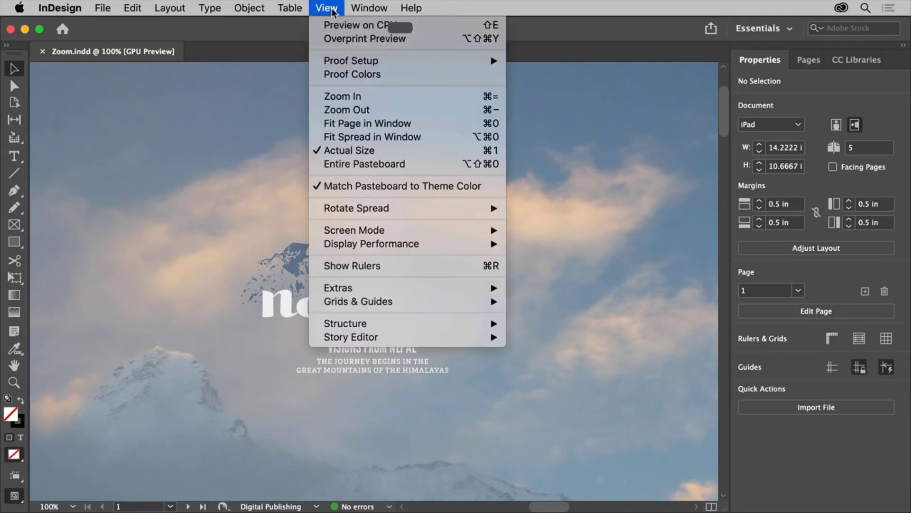
left_click(421, 124)
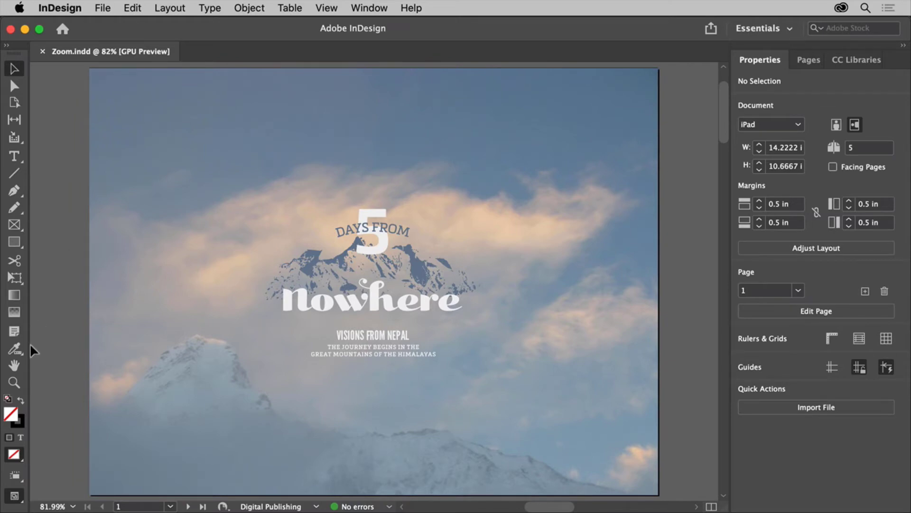
Step: Zoom in on the cover in steps to 100%, 125%, then 150% on the subtitle
left_click(15, 382)
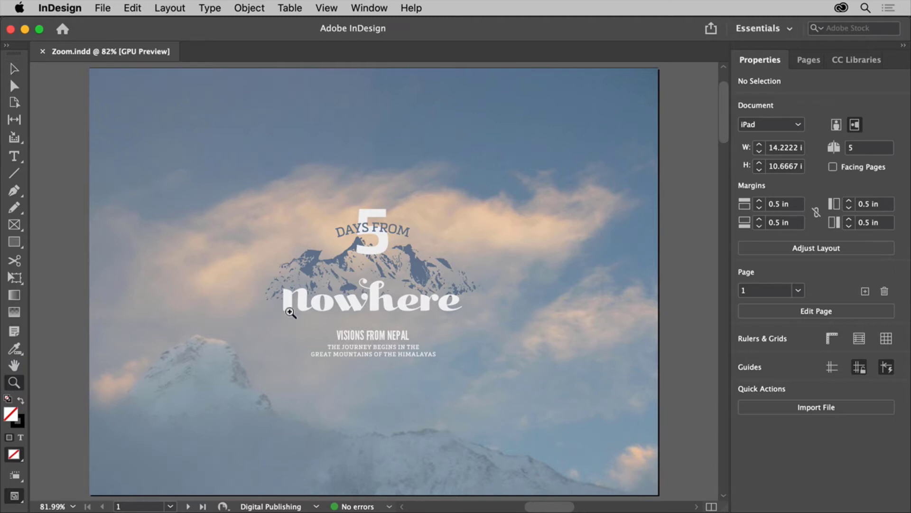
left_click(359, 278)
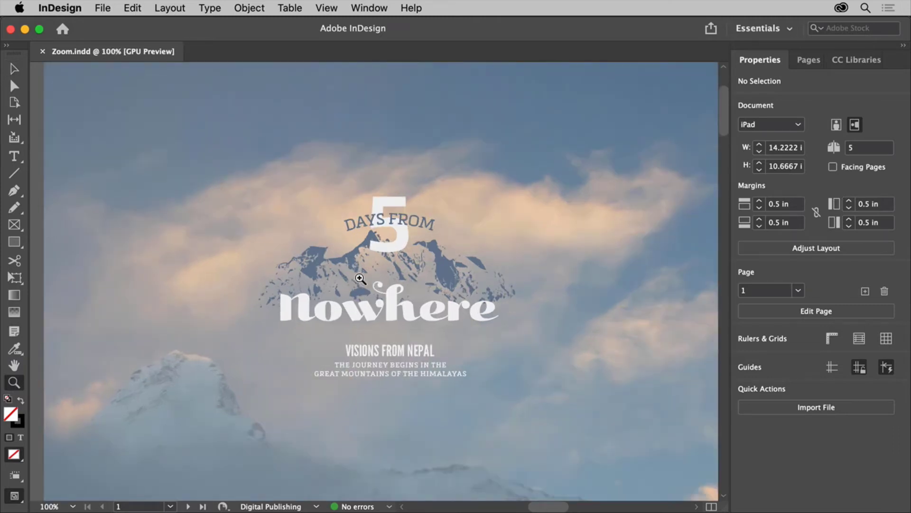
left_click(493, 392)
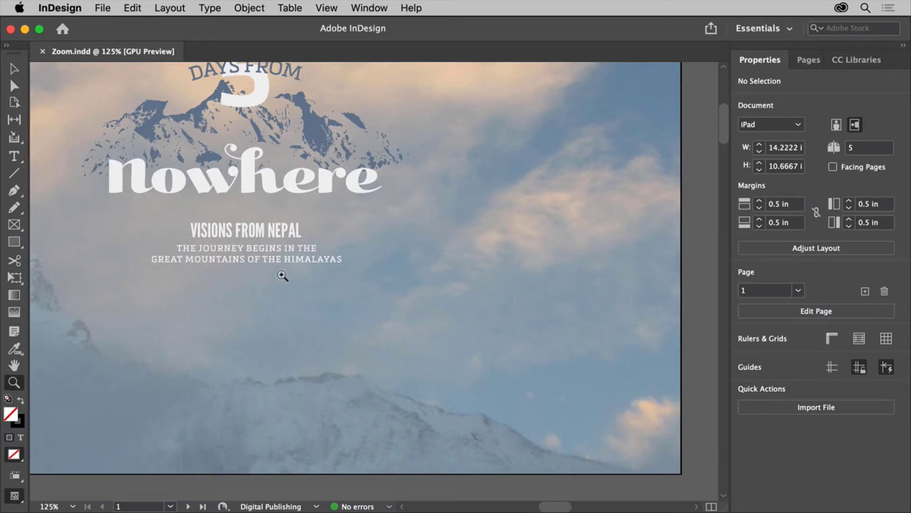
left_click(267, 256)
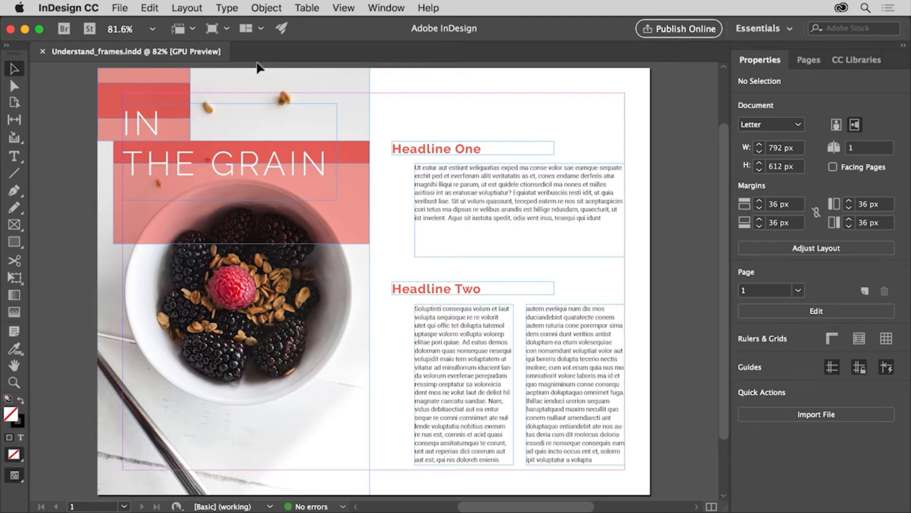
Step: Fit the page in the window, then zoom out twice to 75% and 50%
left_click(343, 8)
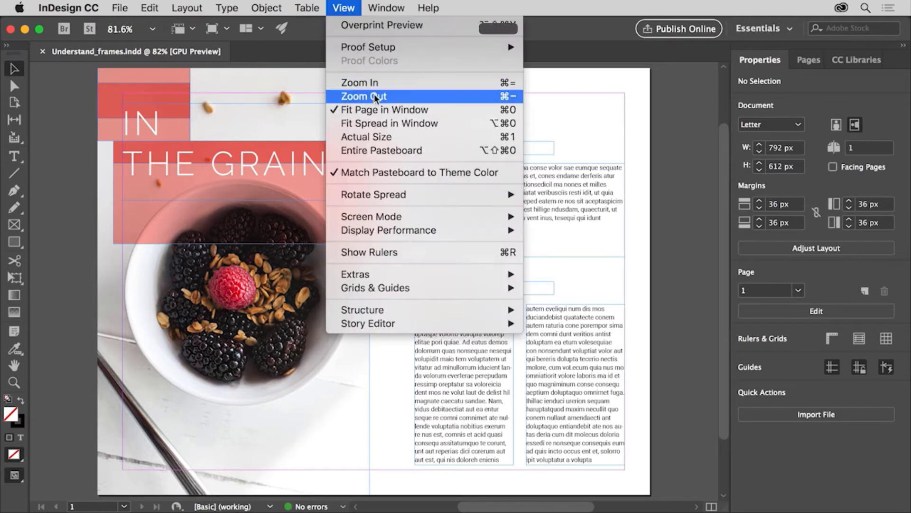
left_click(394, 112)
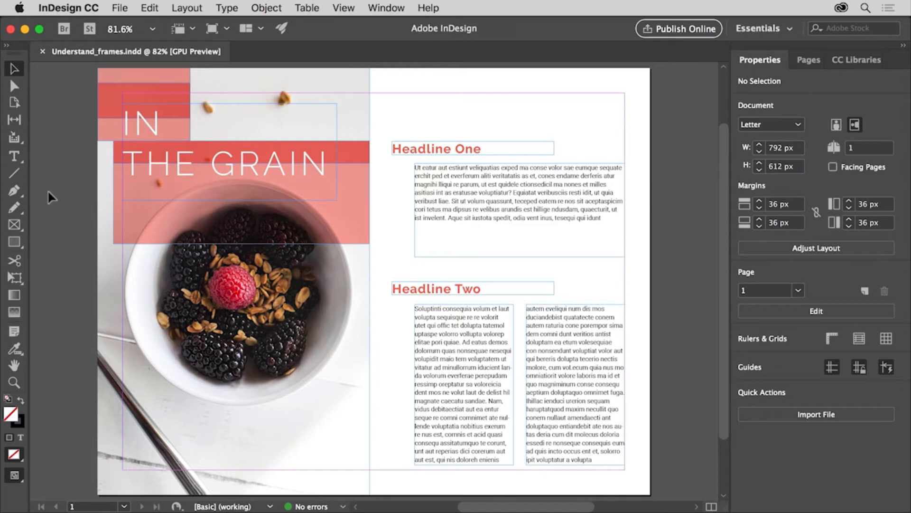
left_click(344, 8)
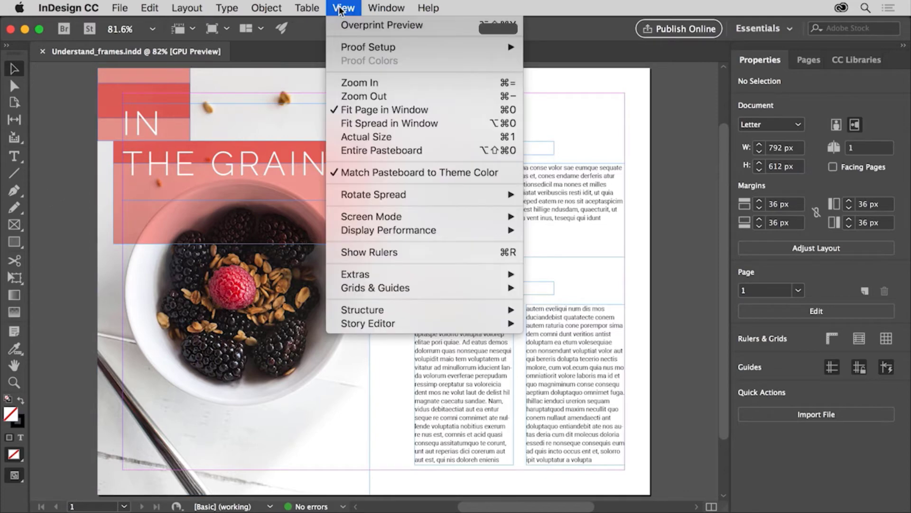
left_click(390, 98)
left_click(344, 8)
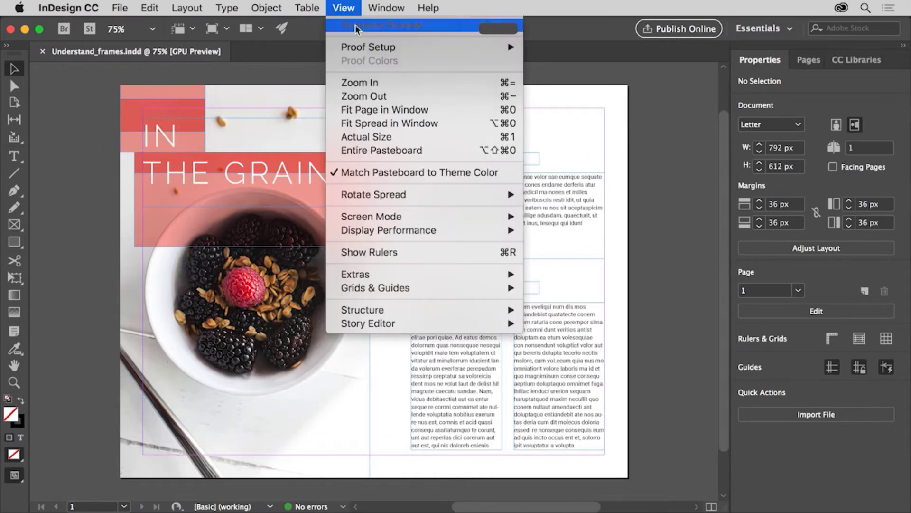
left_click(392, 96)
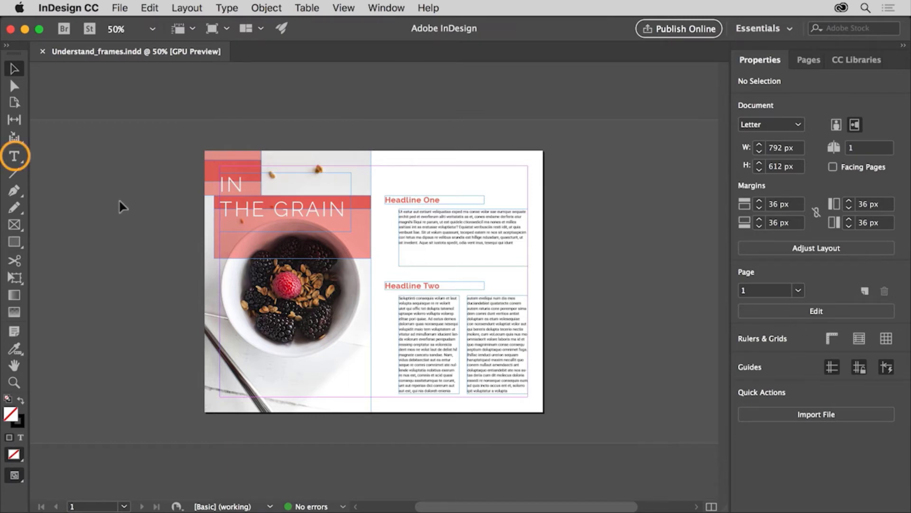
Step: Draw an empty text frame on the pasteboard, then a rectangle placeholder frame below it
left_click(14, 157)
left_click_drag(86, 183, 165, 242)
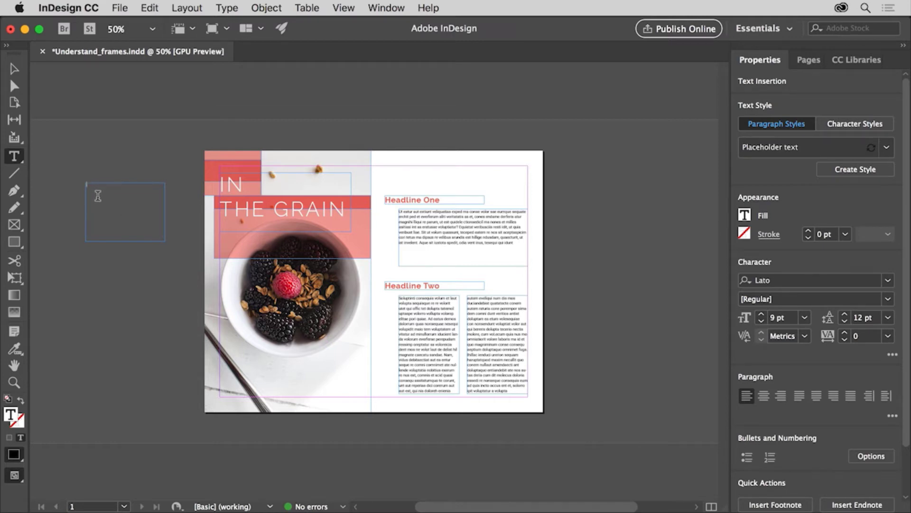
left_click(15, 226)
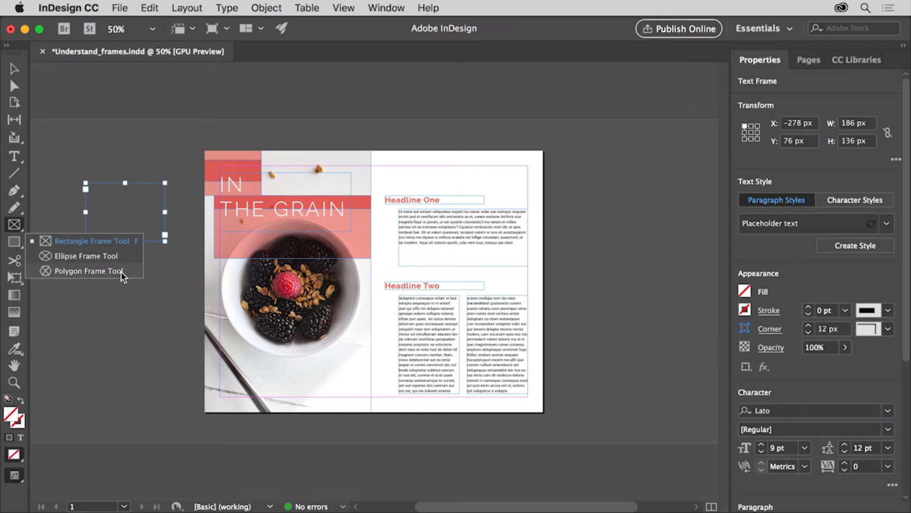
left_click(114, 241)
left_click_drag(84, 255, 164, 310)
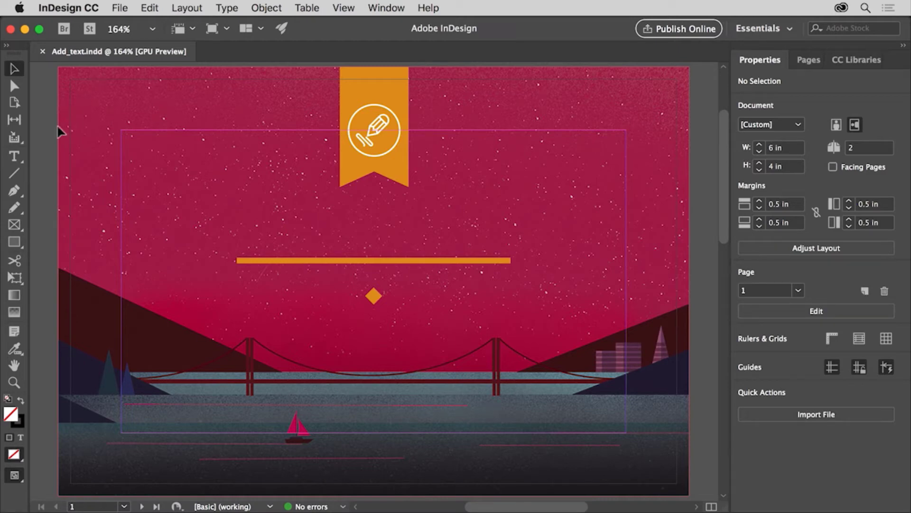
Step: Draw a text frame at the page's top left and type DESIGN TALKS
left_click(14, 157)
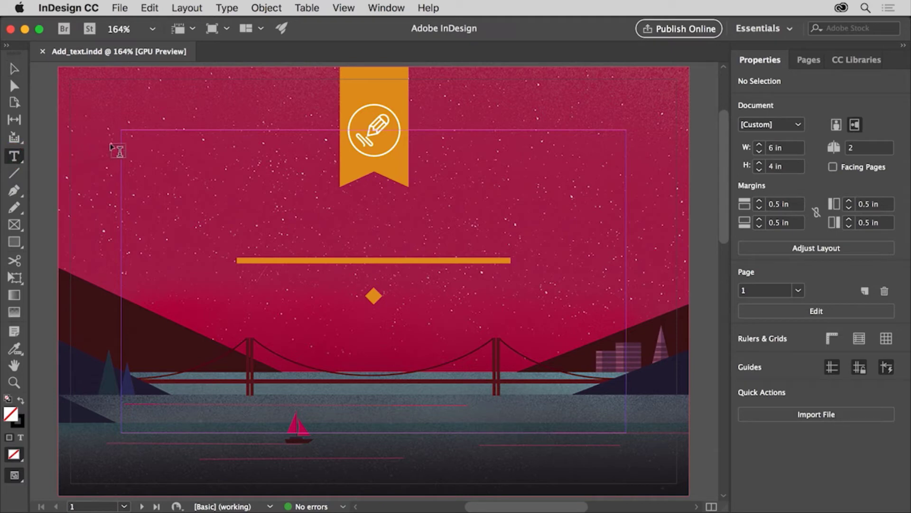
left_click_drag(133, 144, 321, 205)
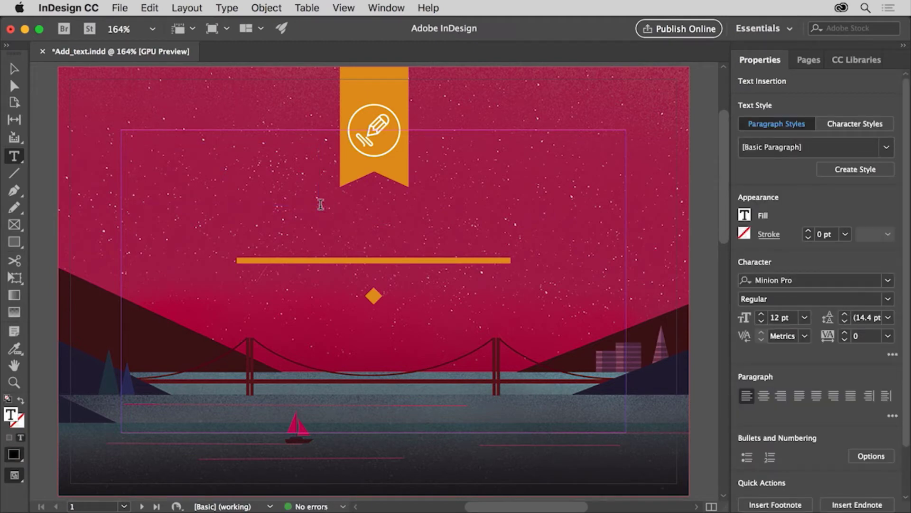
type("DESIGN TALKS")
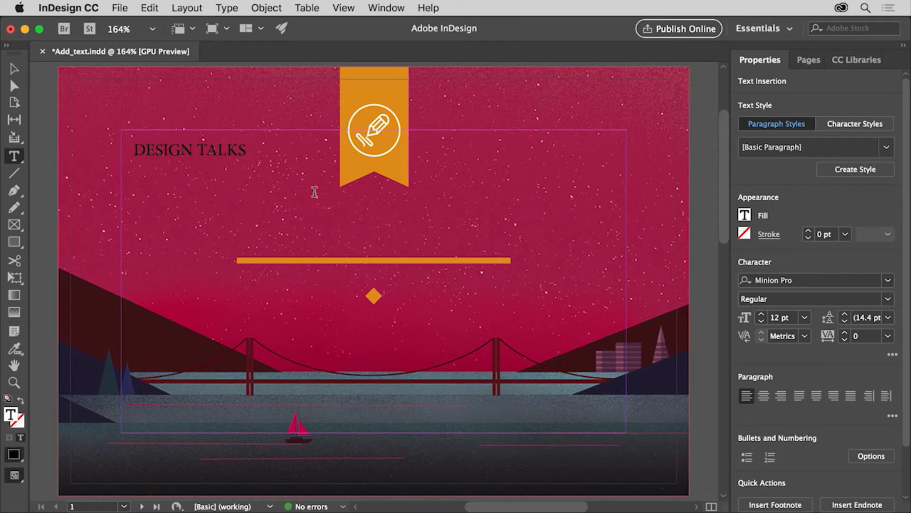
left_click(120, 8)
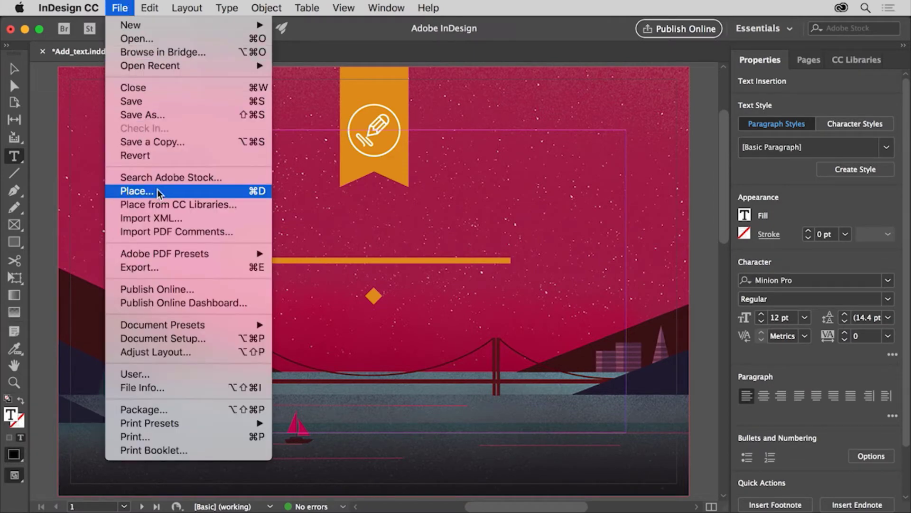
key("Escape")
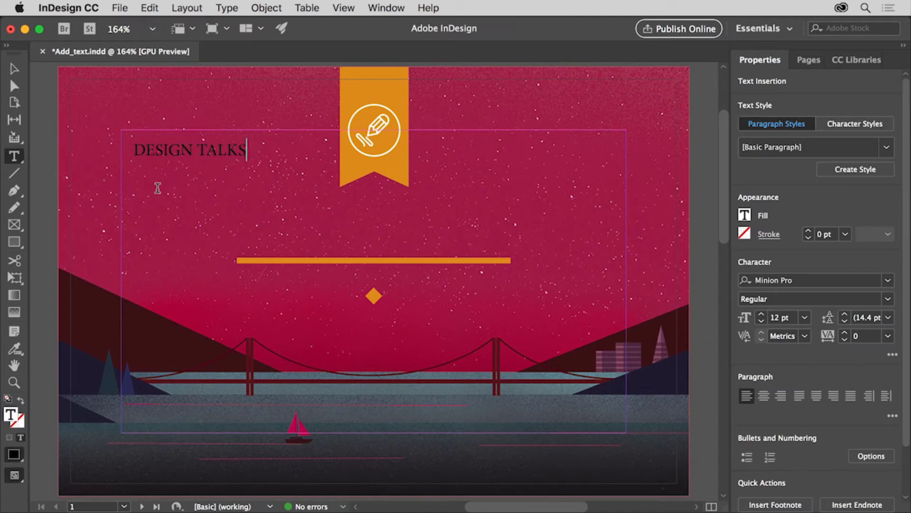
left_click(226, 8)
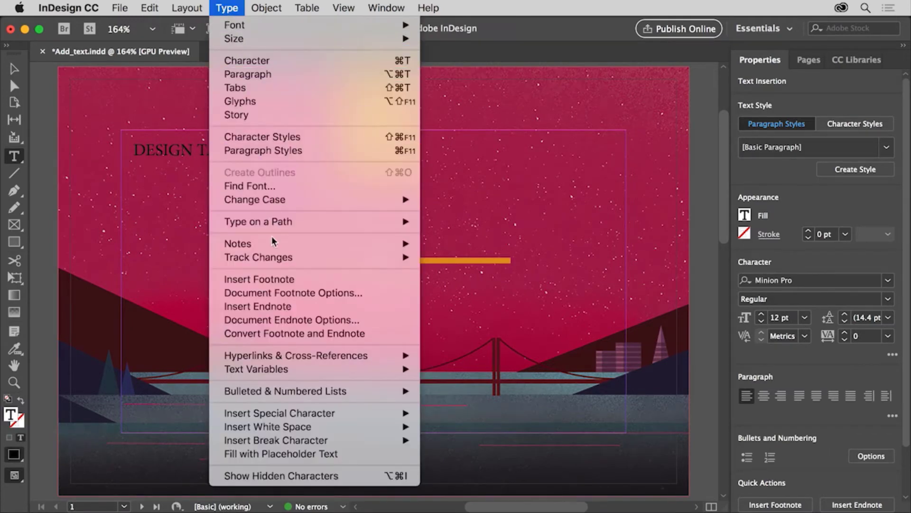
left_click(333, 455)
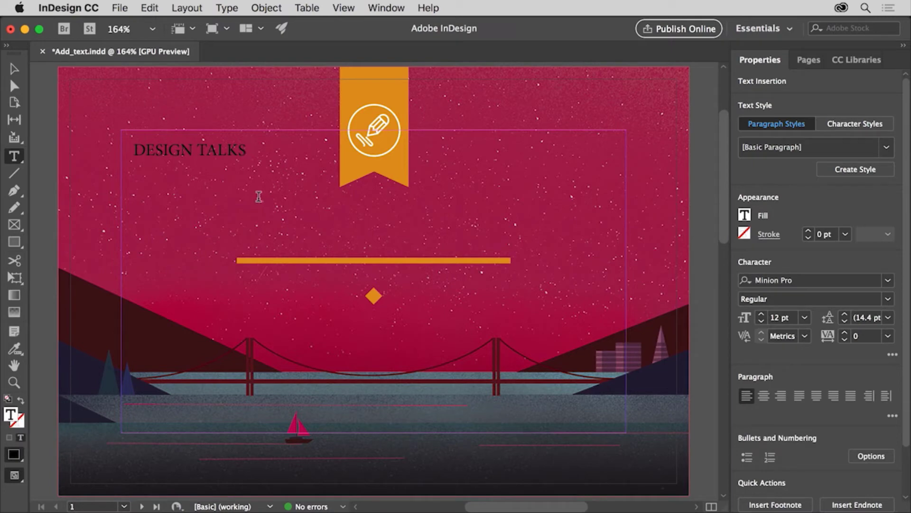
Step: Drag the DESIGN TALKS frame down so it sits just above the orange bar
left_click(15, 70)
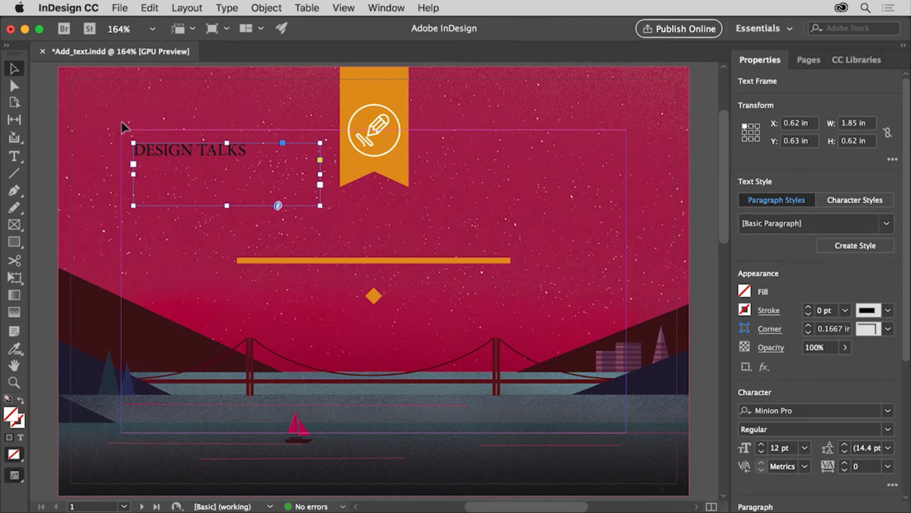
left_click_drag(165, 153, 268, 212)
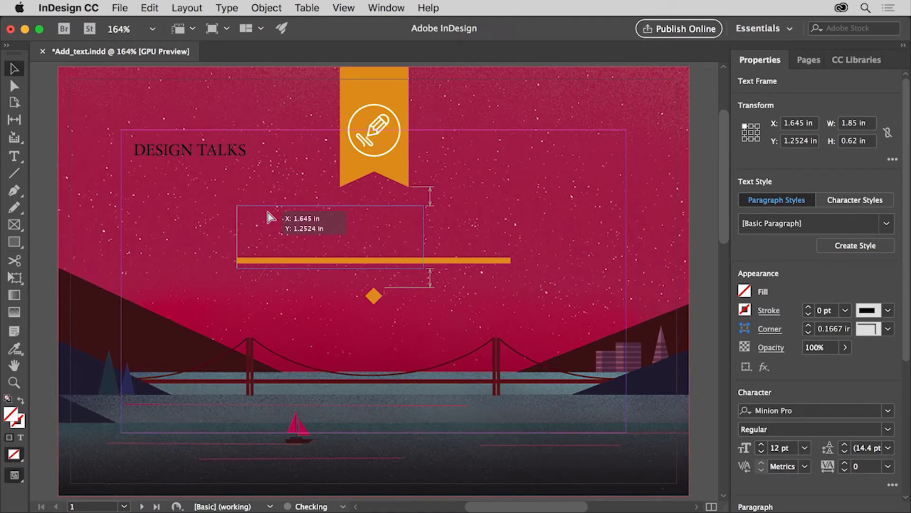
left_click_drag(268, 213, 267, 213)
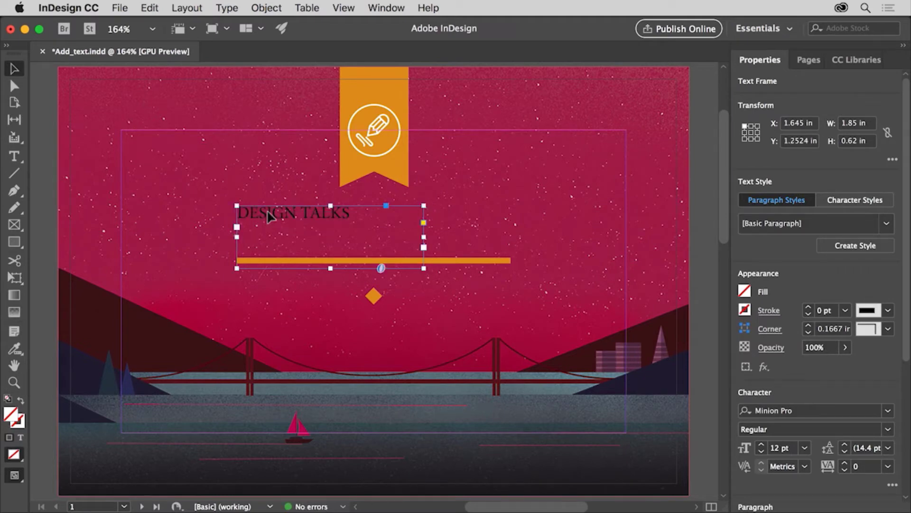
left_click(347, 8)
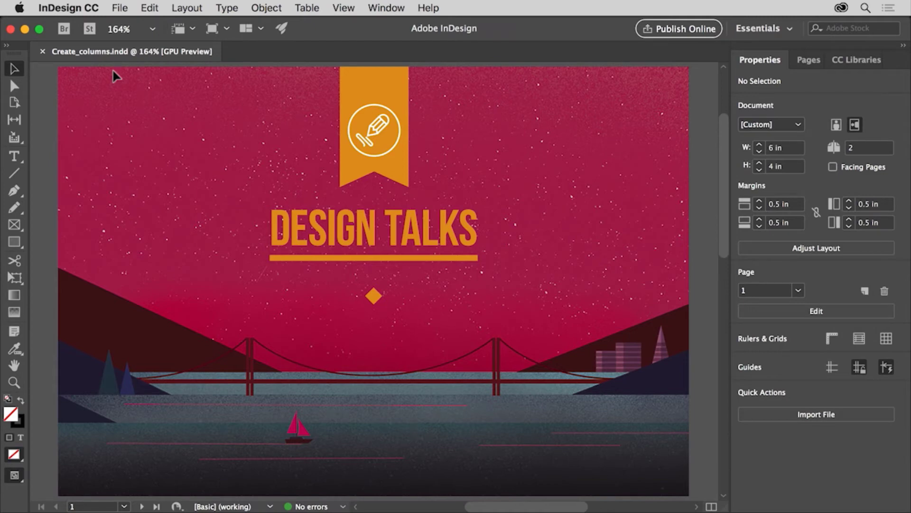
Step: Draw a text frame below the DESIGN TALKS rule, ending just above the sailboat
left_click(14, 157)
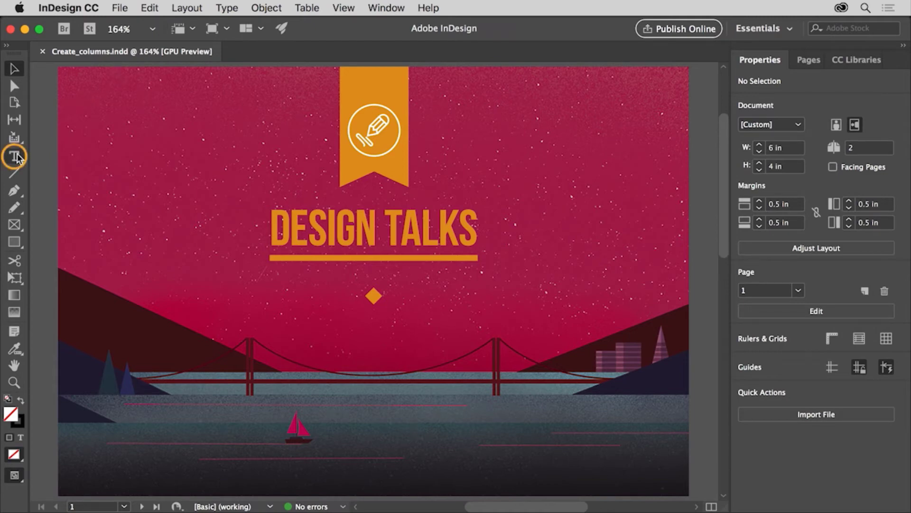
left_click(15, 156)
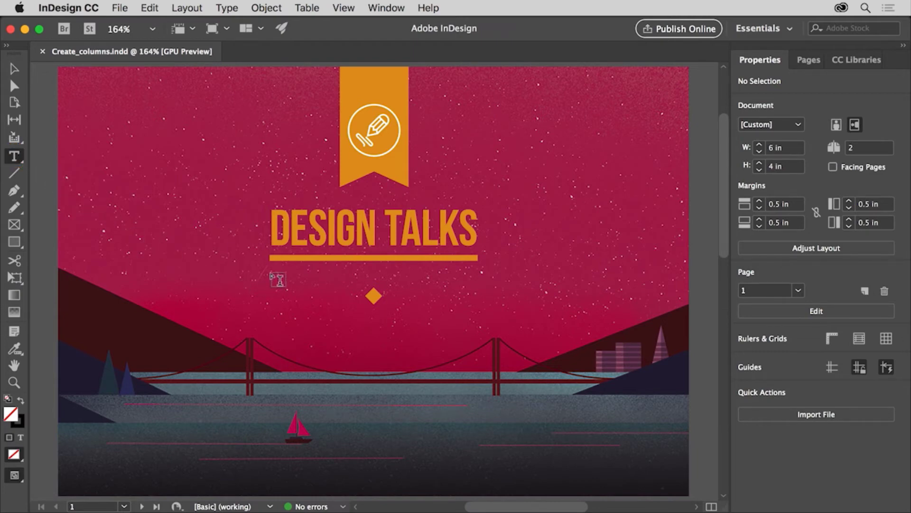
left_click_drag(270, 273, 483, 440)
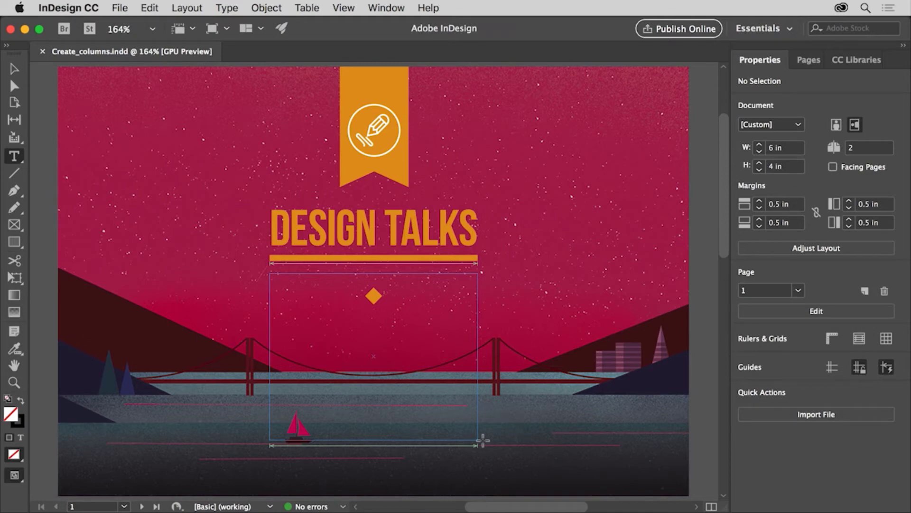
left_click_drag(483, 440, 500, 449)
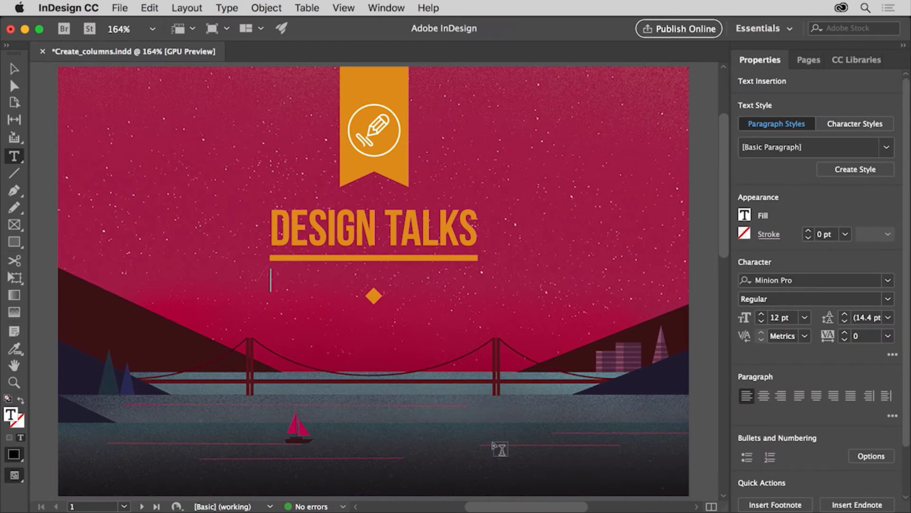
Step: Type the event details on four lines: Every Tuesday, 6–8 pm, Art Cafe, San Francisco
type("Every ")
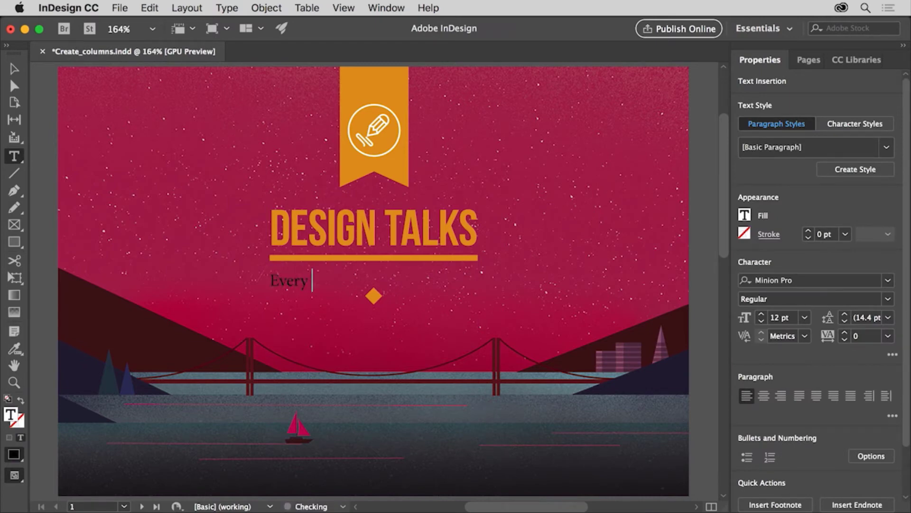
type("Tuesday")
key("Return")
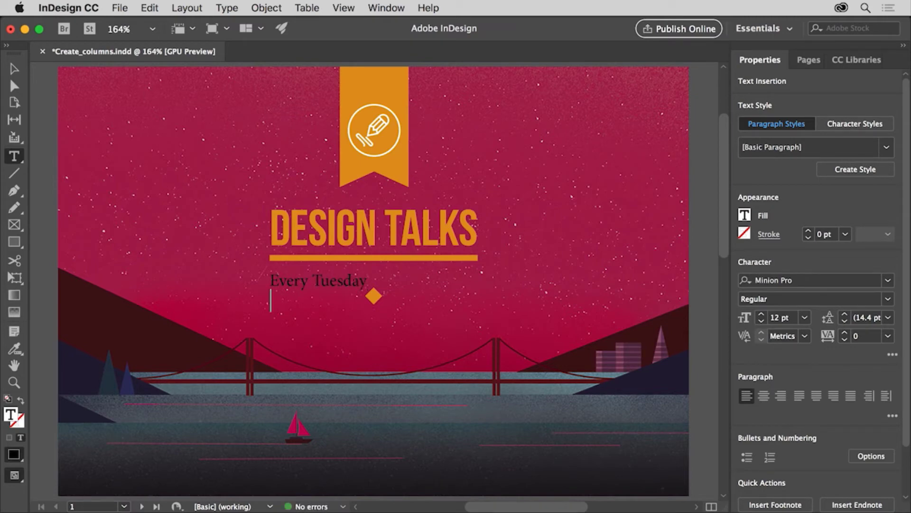
type("6–8 pm")
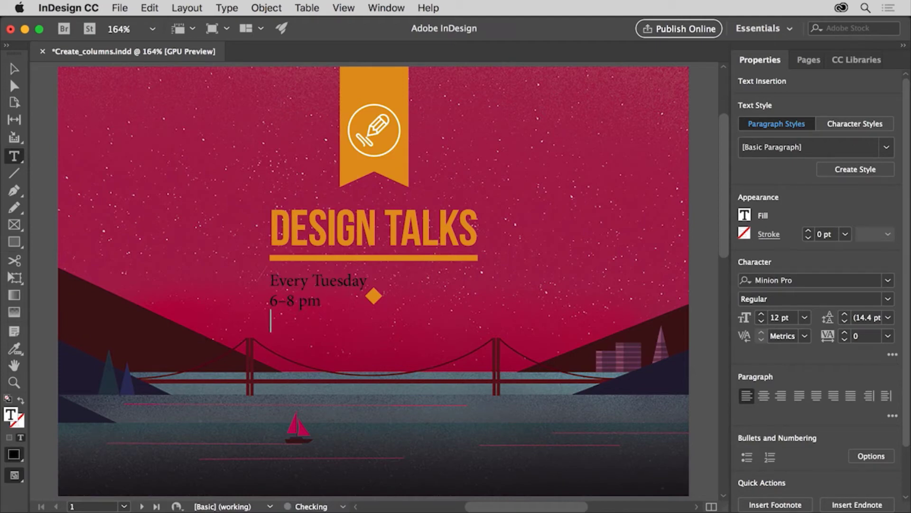
key("Return")
type("Art Cafe")
key("Return")
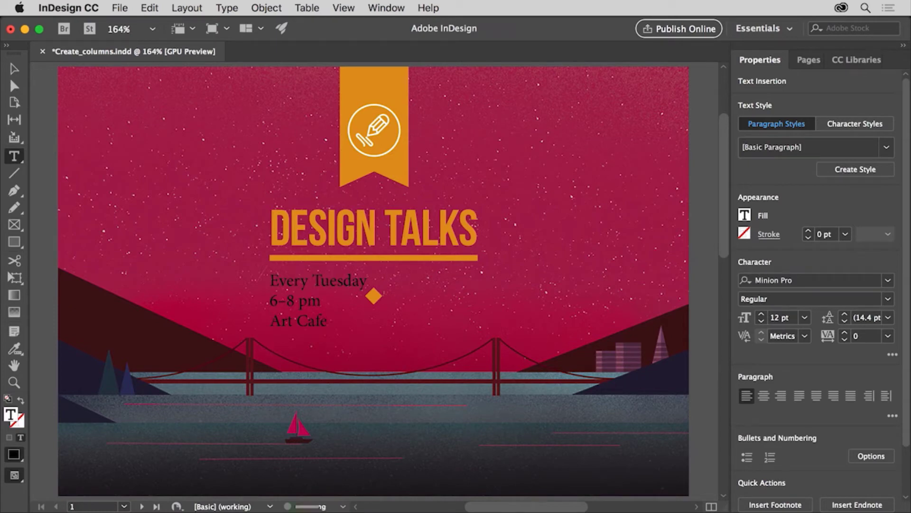
type("San Francisco")
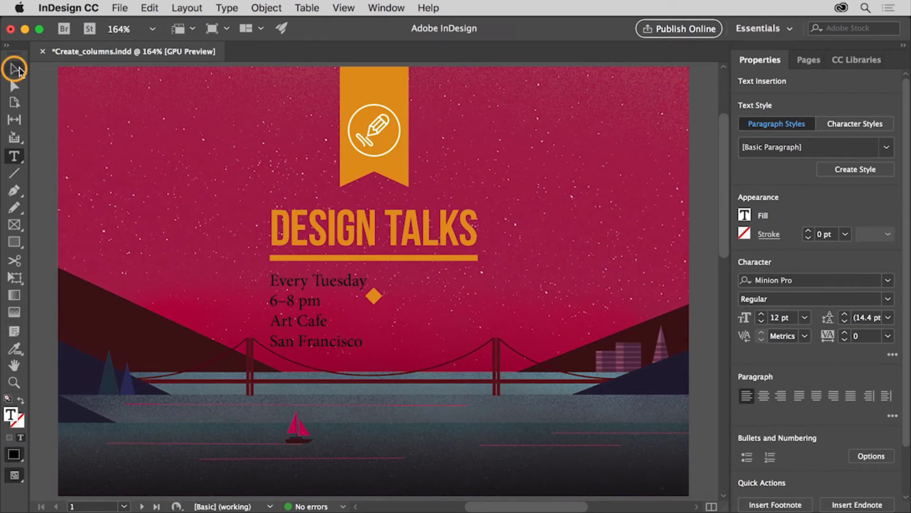
Step: Switch back to the Selection tool
left_click(15, 68)
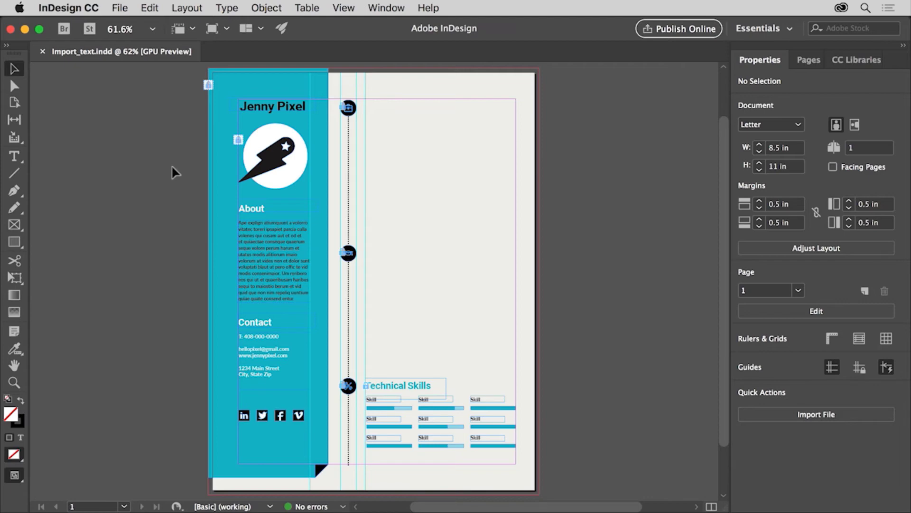
Step: Glance through the Edit menu, then choose File > Place to import text
left_click(156, 8)
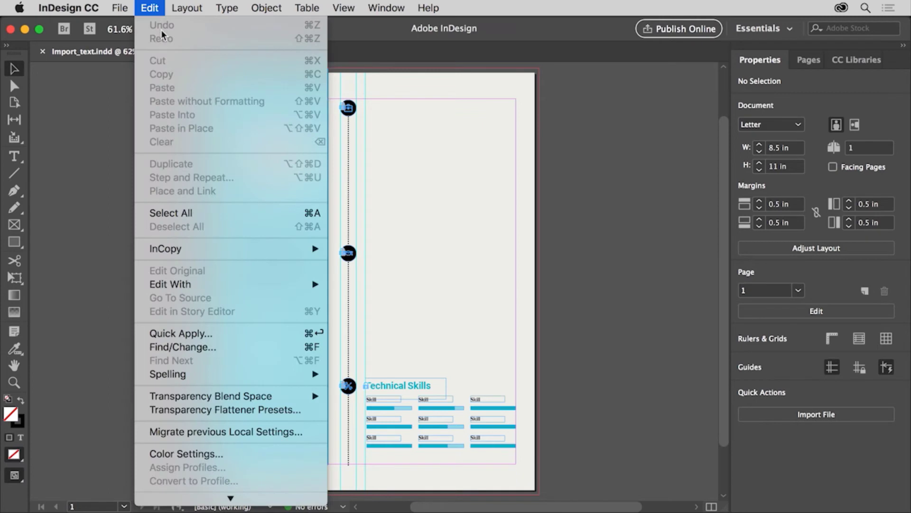
left_click(207, 227)
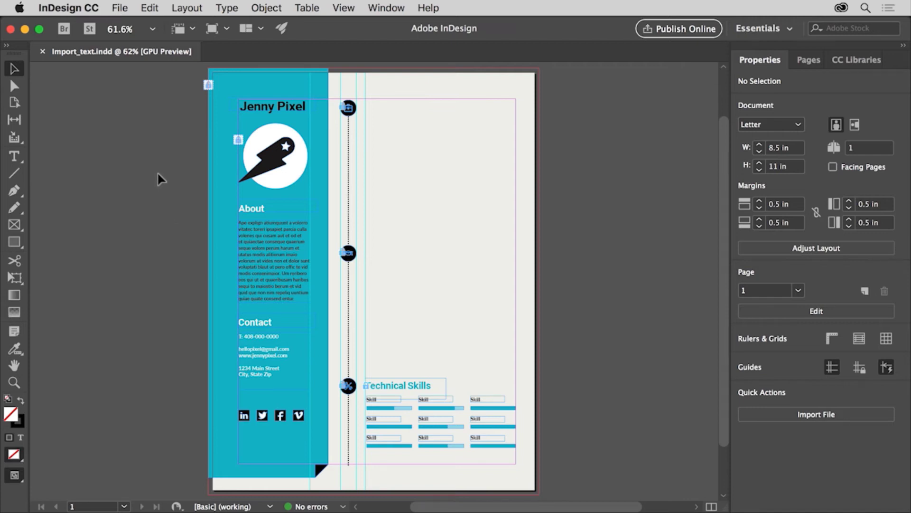
left_click(125, 8)
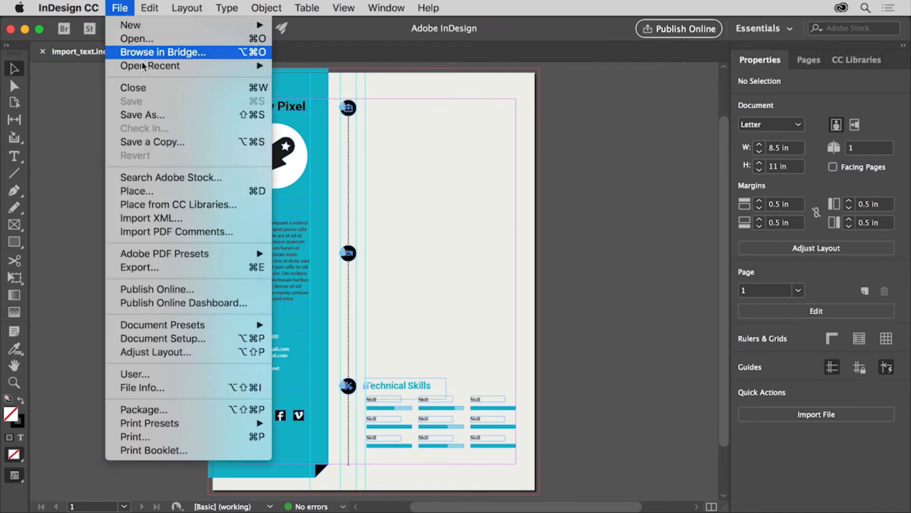
left_click(174, 190)
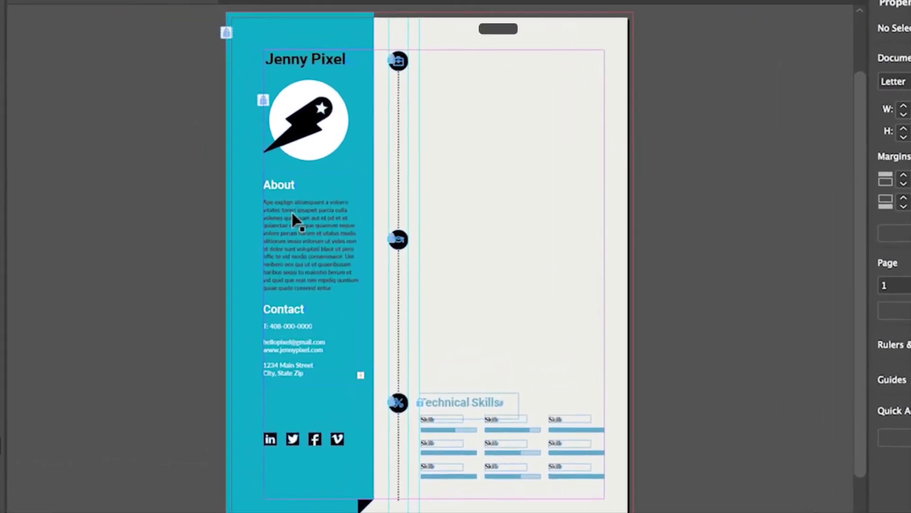
Step: Select the résumé's About and Contact text frame
left_click(292, 216)
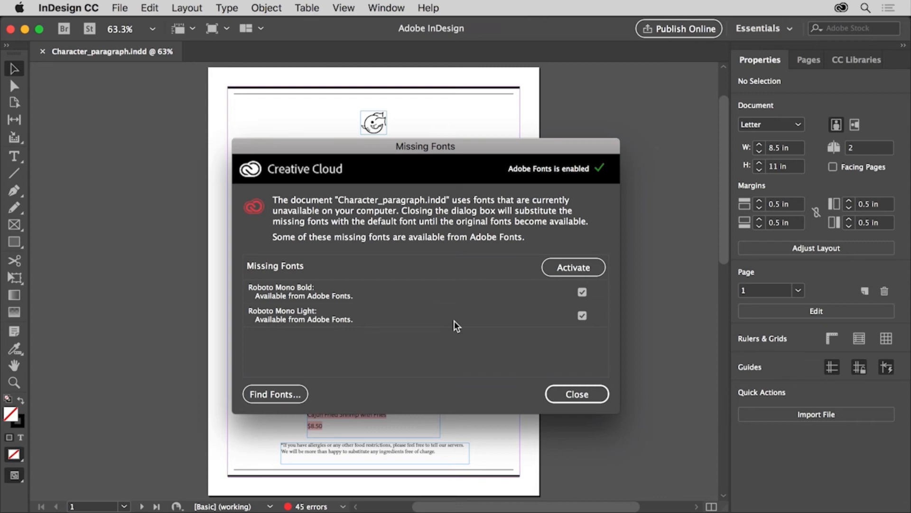
Step: Drag the Missing Fonts warning dialog aside, out of the way of the page
left_click_drag(497, 148, 640, 158)
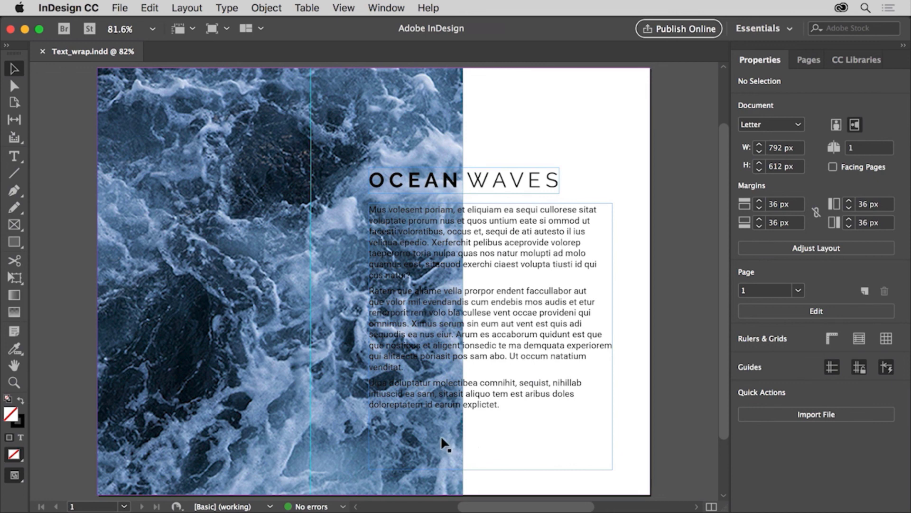
Step: Click on the Text_wrap.indd 'OCEAN WAVES' page layout
left_click(280, 281)
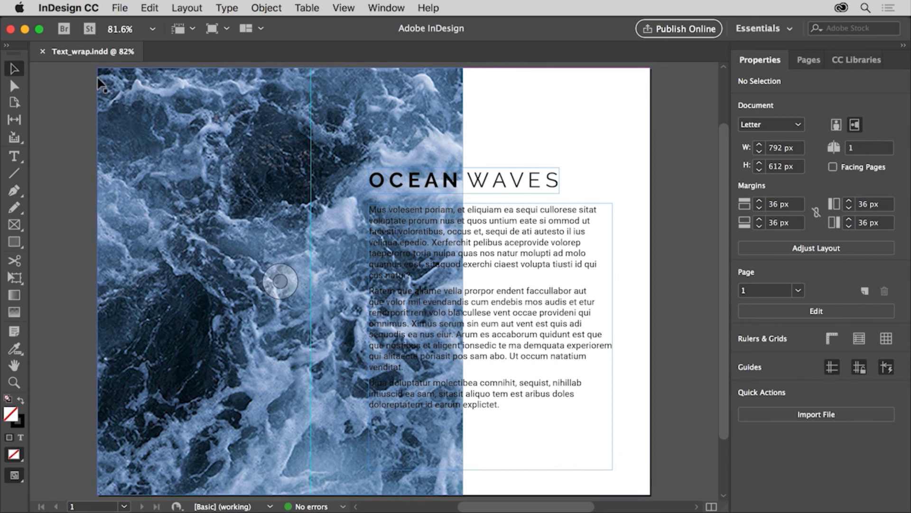